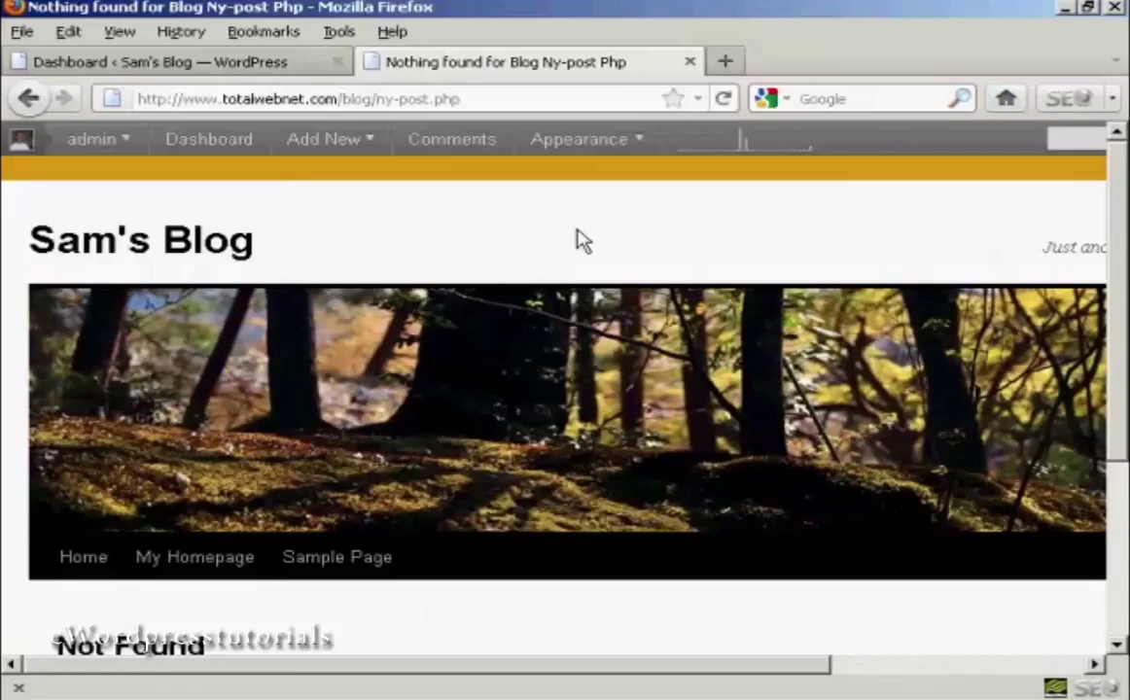
# Step: Scroll down the blog's Not Found page to read its default 404 apology message
pyautogui.moveTo(1117, 209); pyautogui.dragTo(1117, 322)
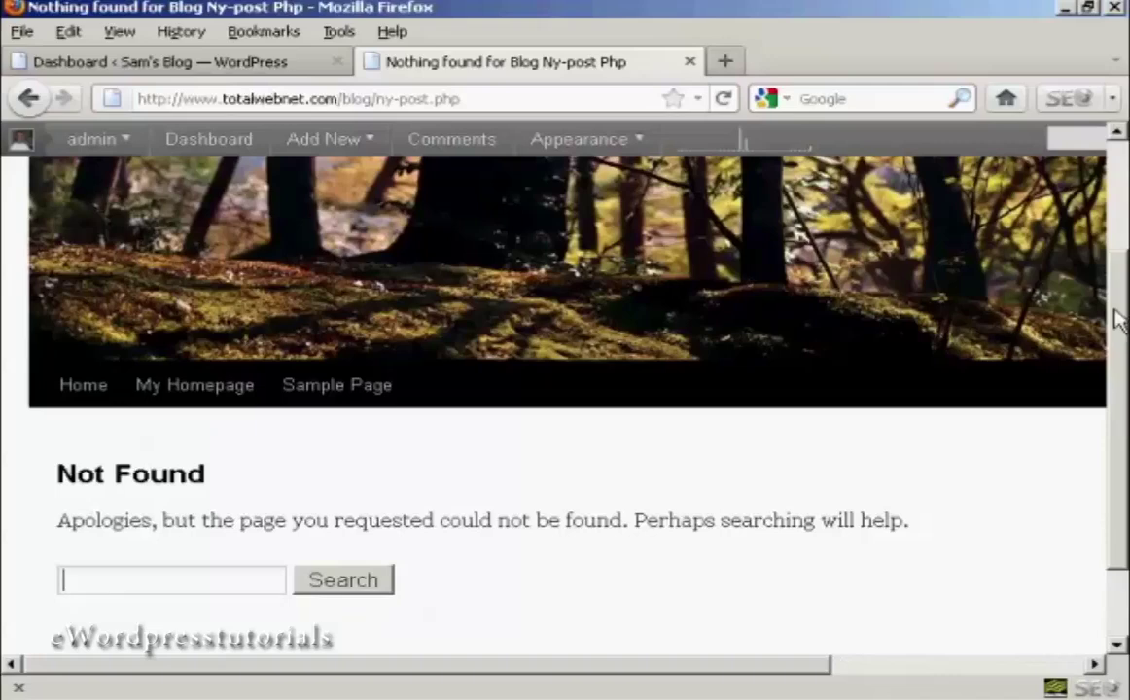
# Step: From the admin dashboard, open Appearance > Editor to show the Twenty Ten theme files
pyautogui.click(226, 64)
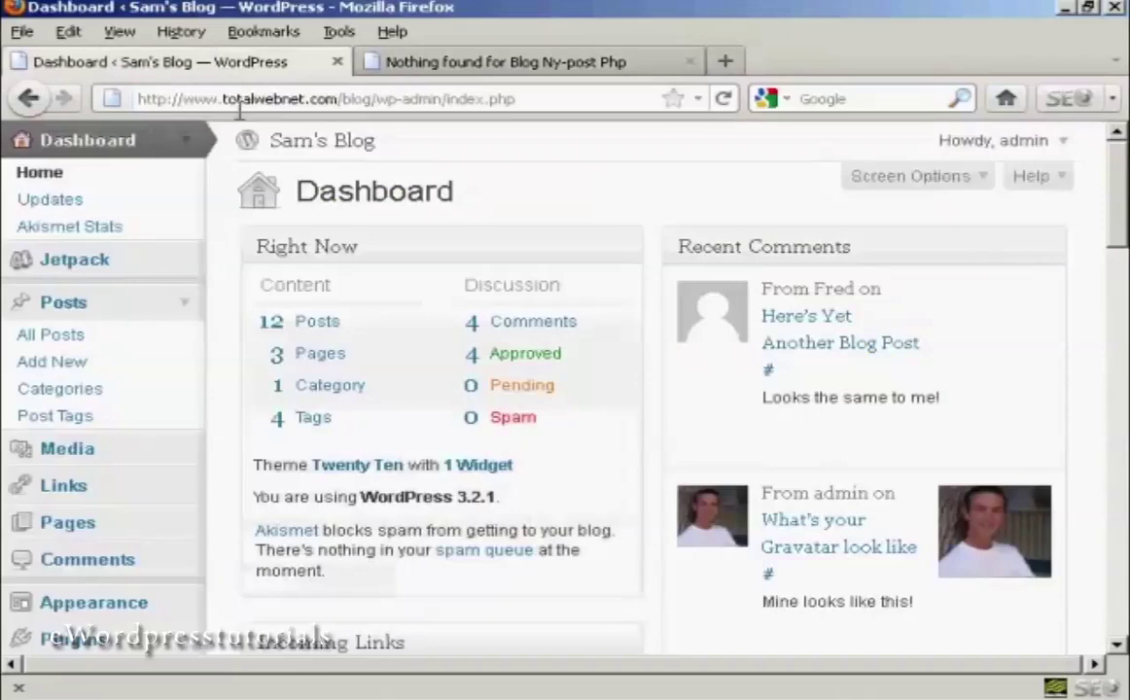
pyautogui.moveTo(1117, 180); pyautogui.dragTo(1118, 256)
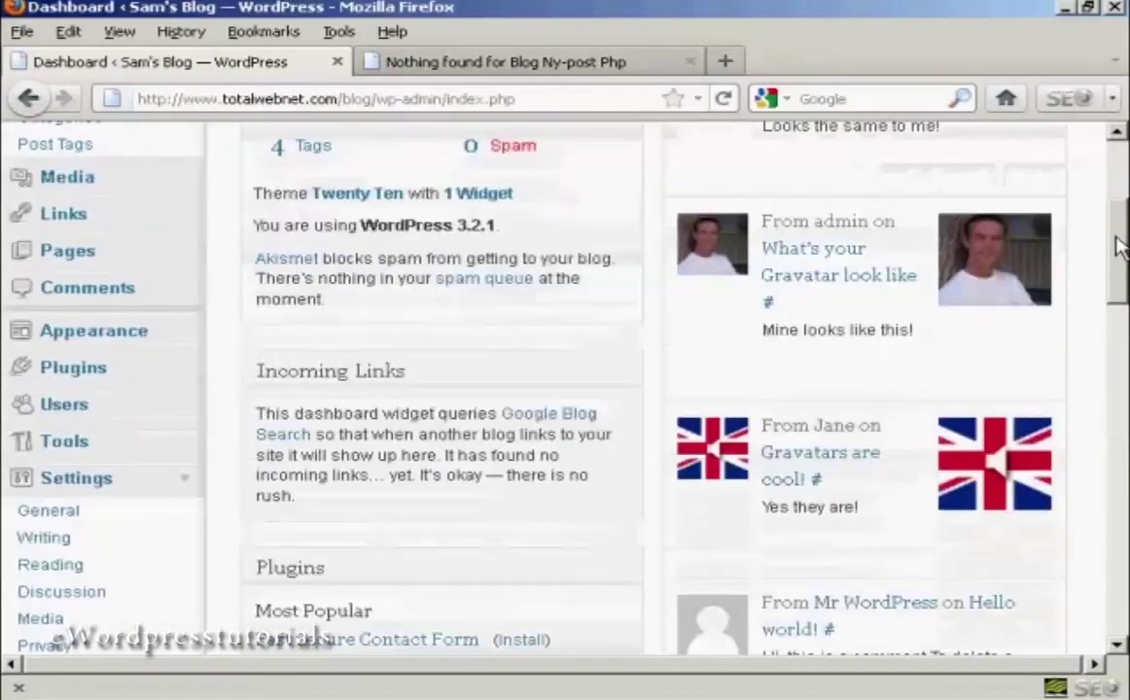
pyautogui.click(107, 321)
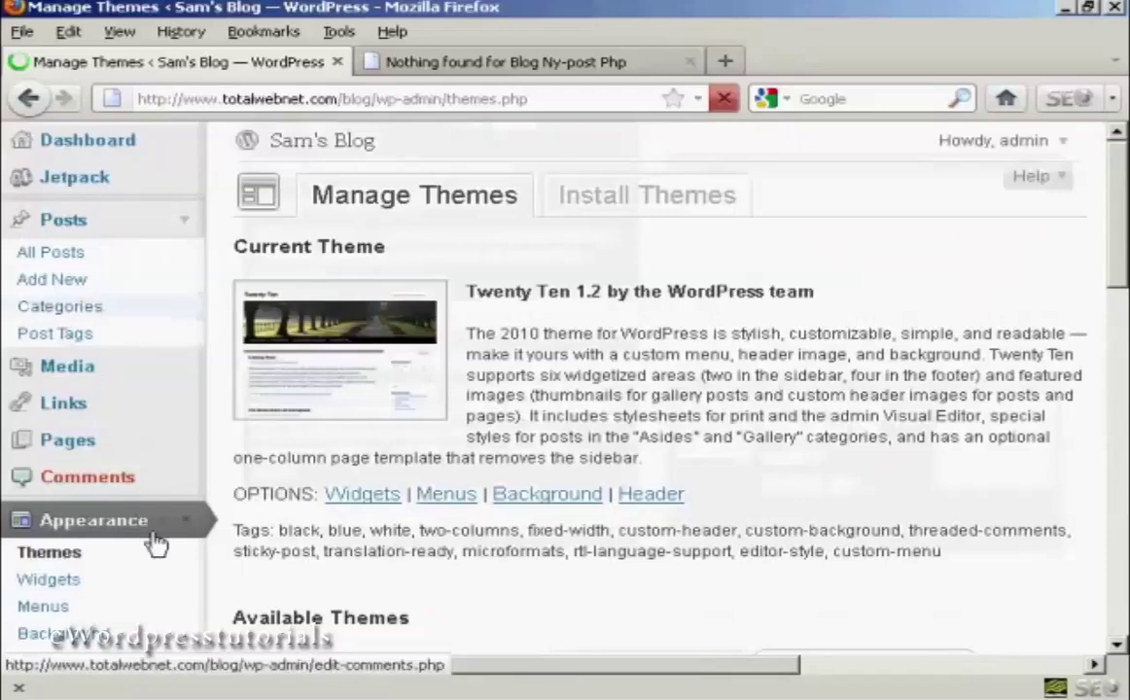
pyautogui.scroll(-3, 143, 560)
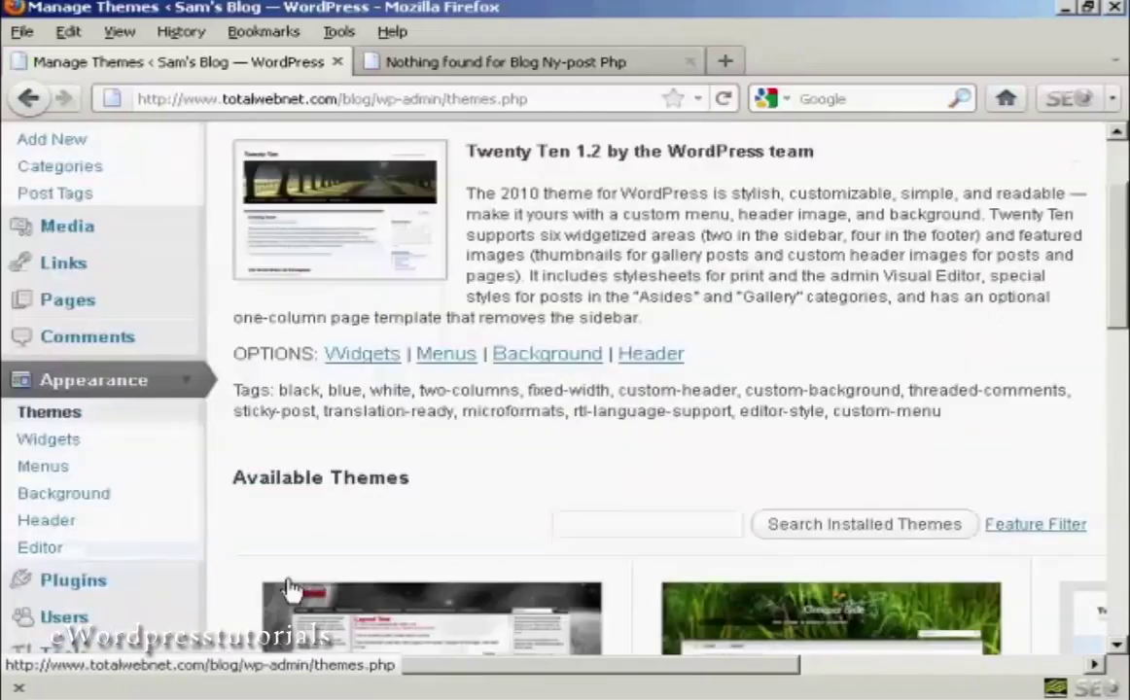
pyautogui.click(37, 552)
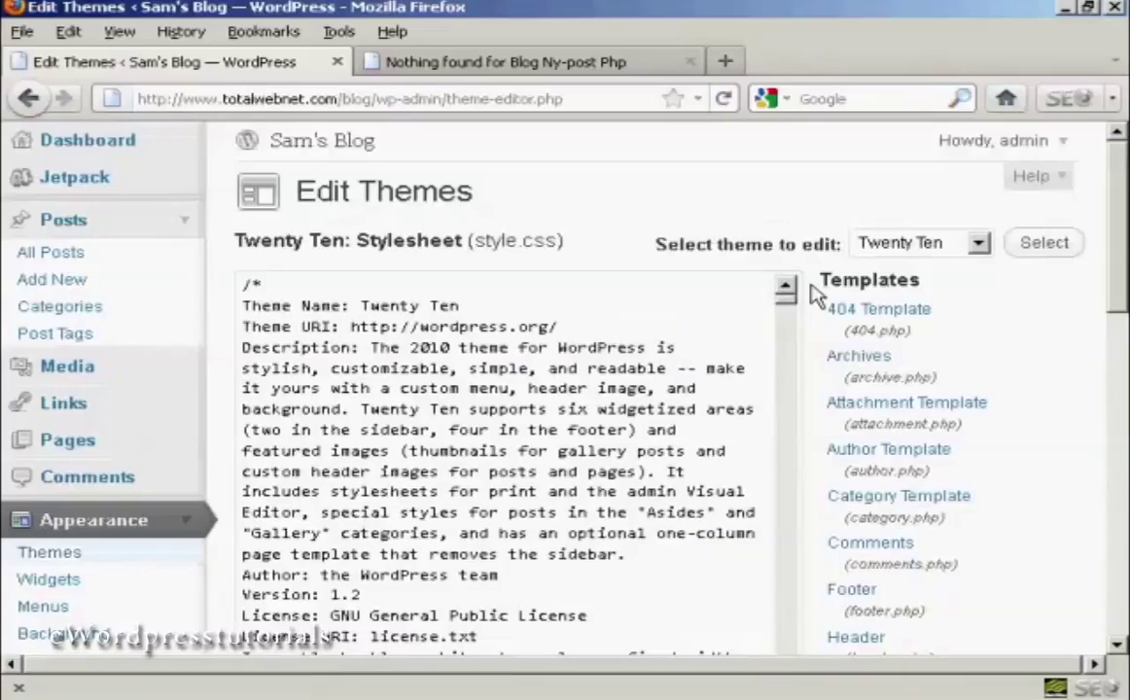
pyautogui.click(980, 245)
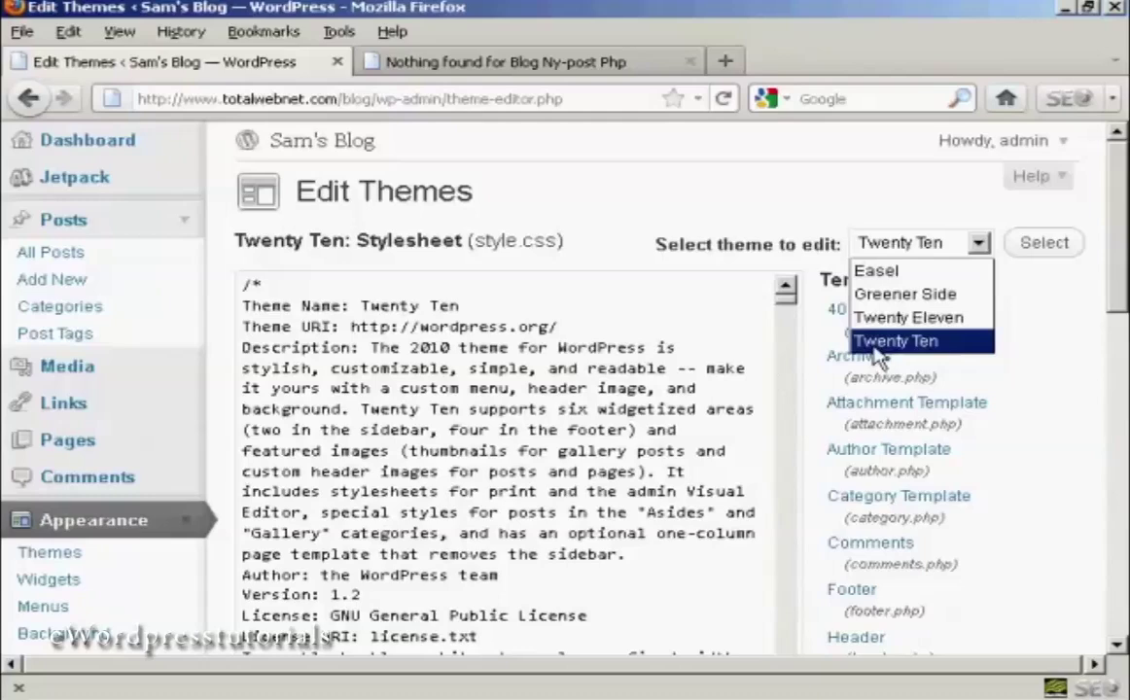
pyautogui.click(894, 209)
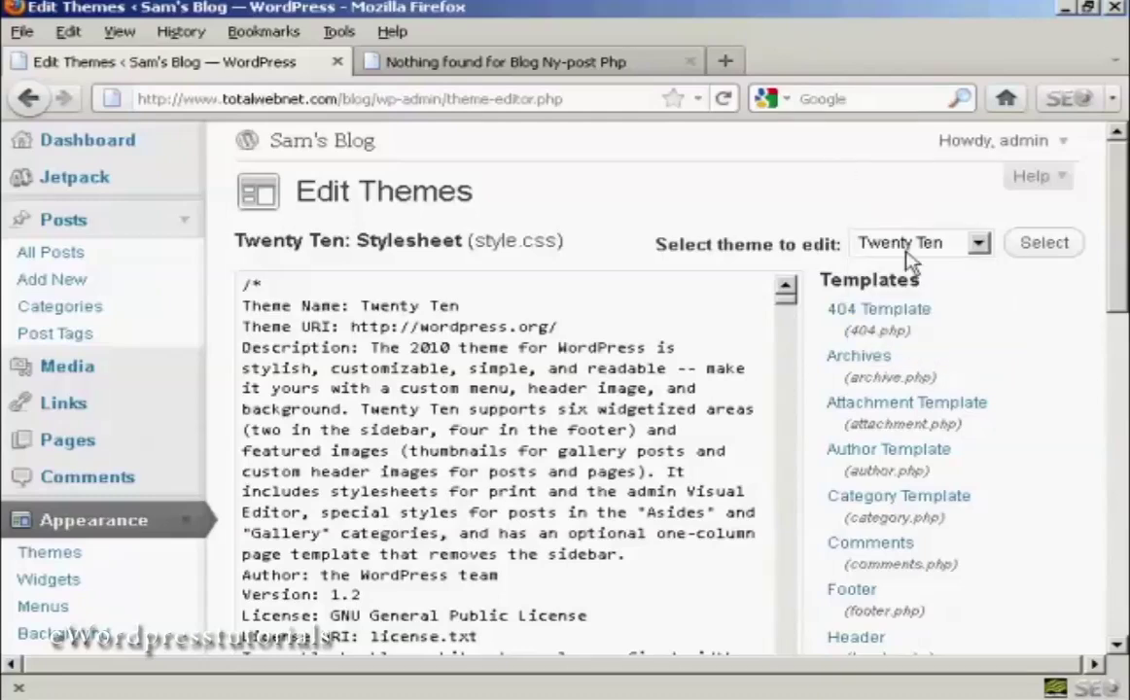
pyautogui.scroll(-1, 1016, 204)
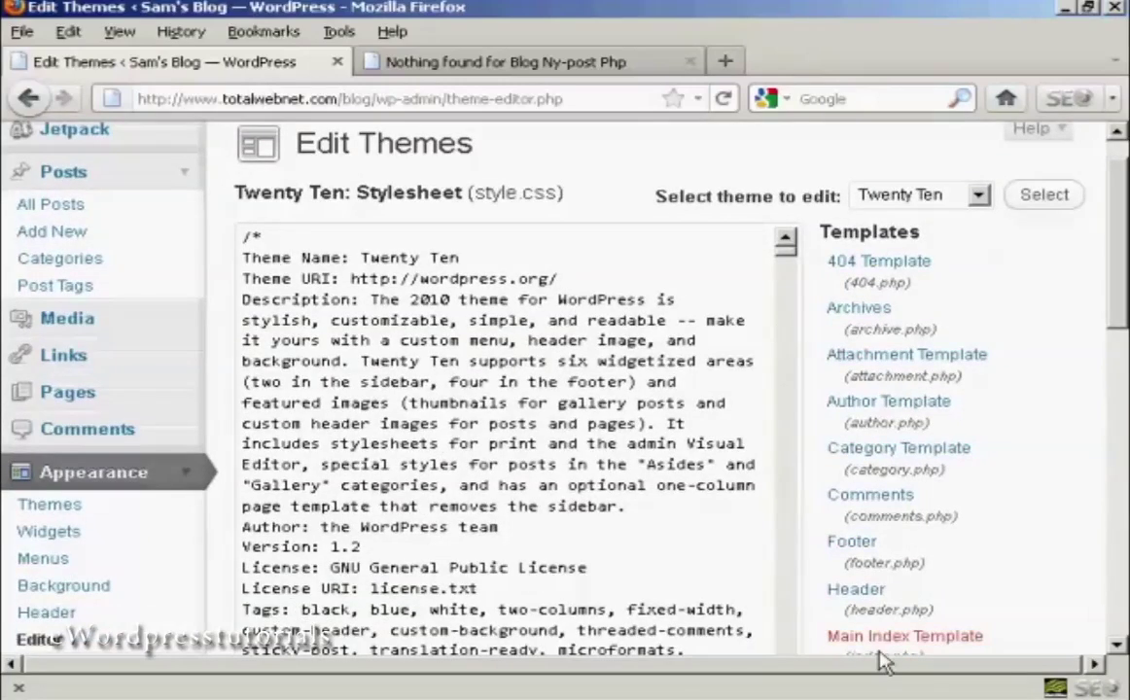
pyautogui.moveTo(1114, 270)
pyautogui.mouseDown()
pyautogui.moveTo(1121, 355)
pyautogui.moveTo(1121, 216)
pyautogui.mouseUp()
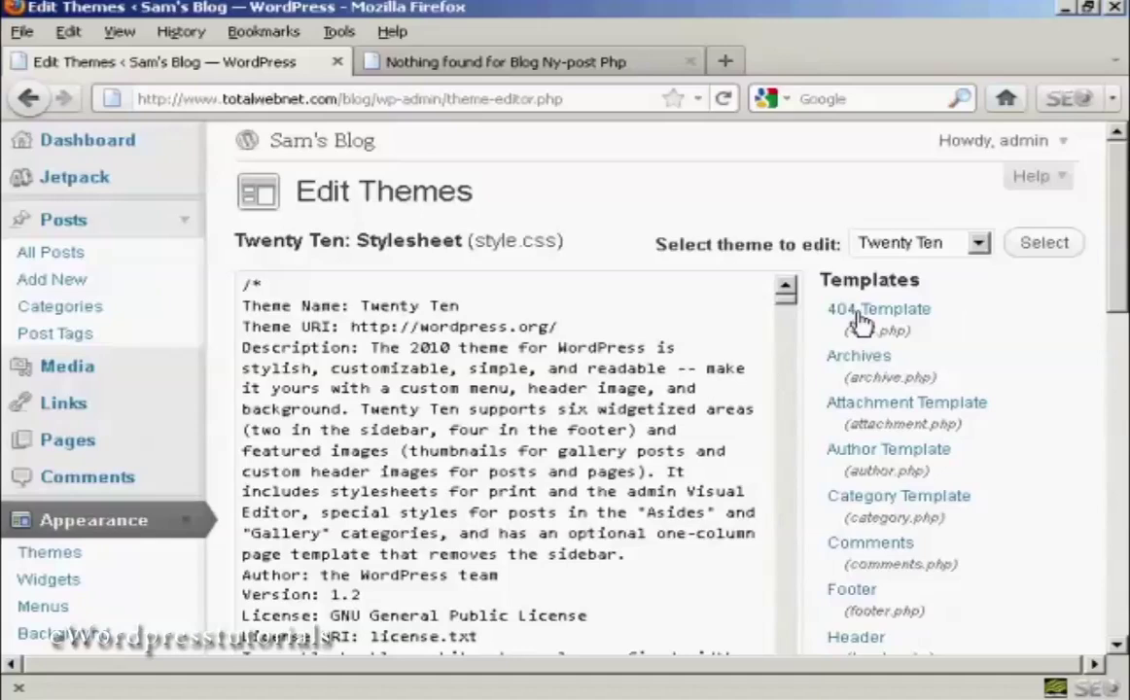
pyautogui.click(893, 318)
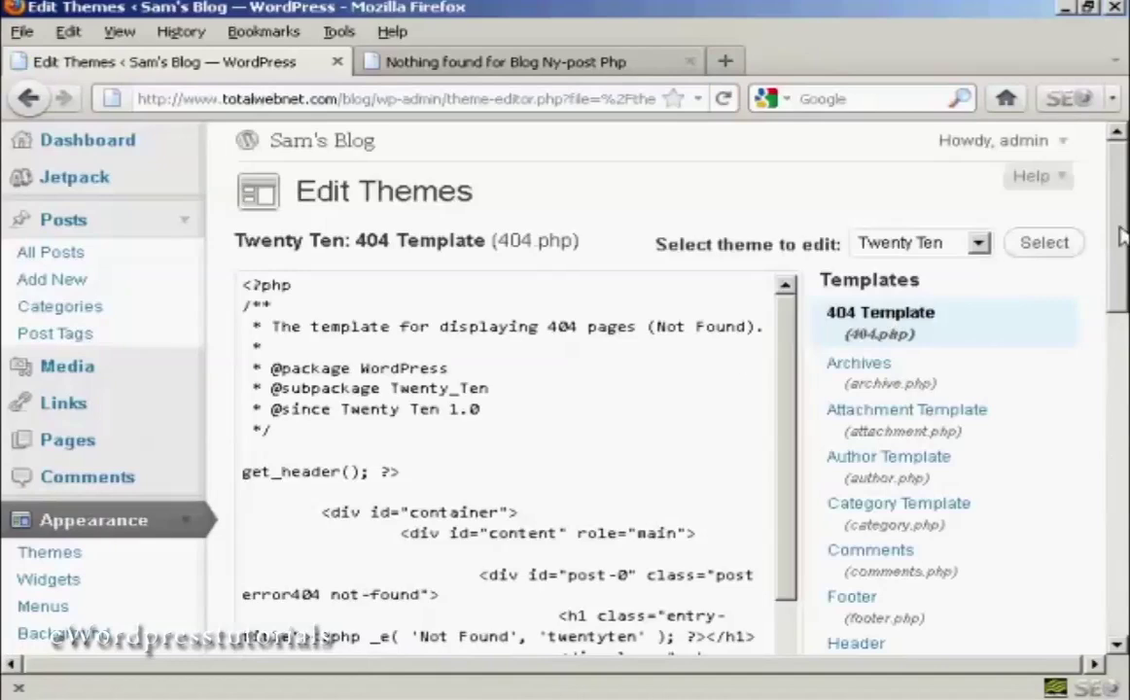
# Step: Select all of the 404 Template code and copy it to the clipboard as a backup
pyautogui.moveTo(1117, 239); pyautogui.dragTo(1120, 248)
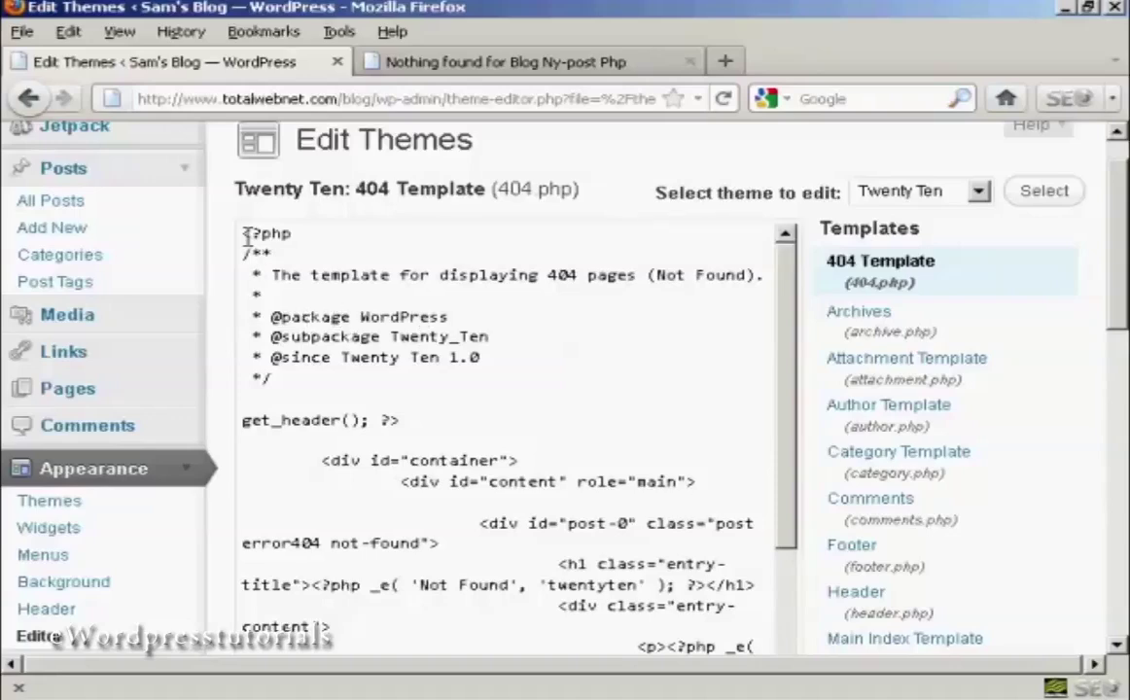
pyautogui.rightClick(355, 318)
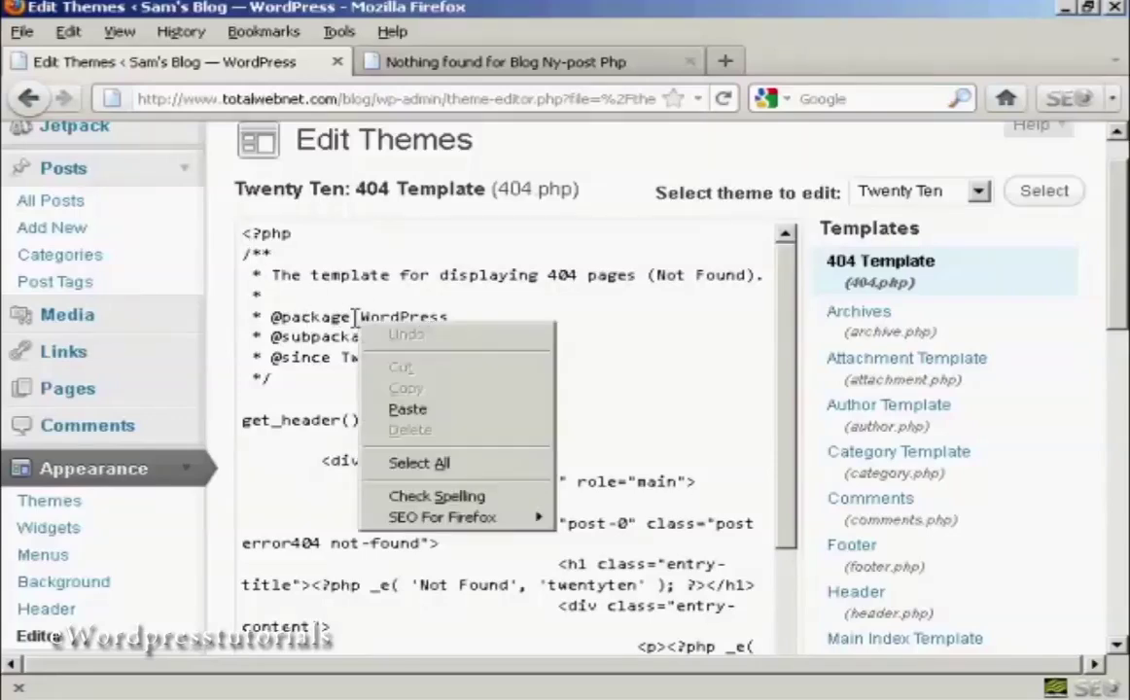
pyautogui.click(446, 470)
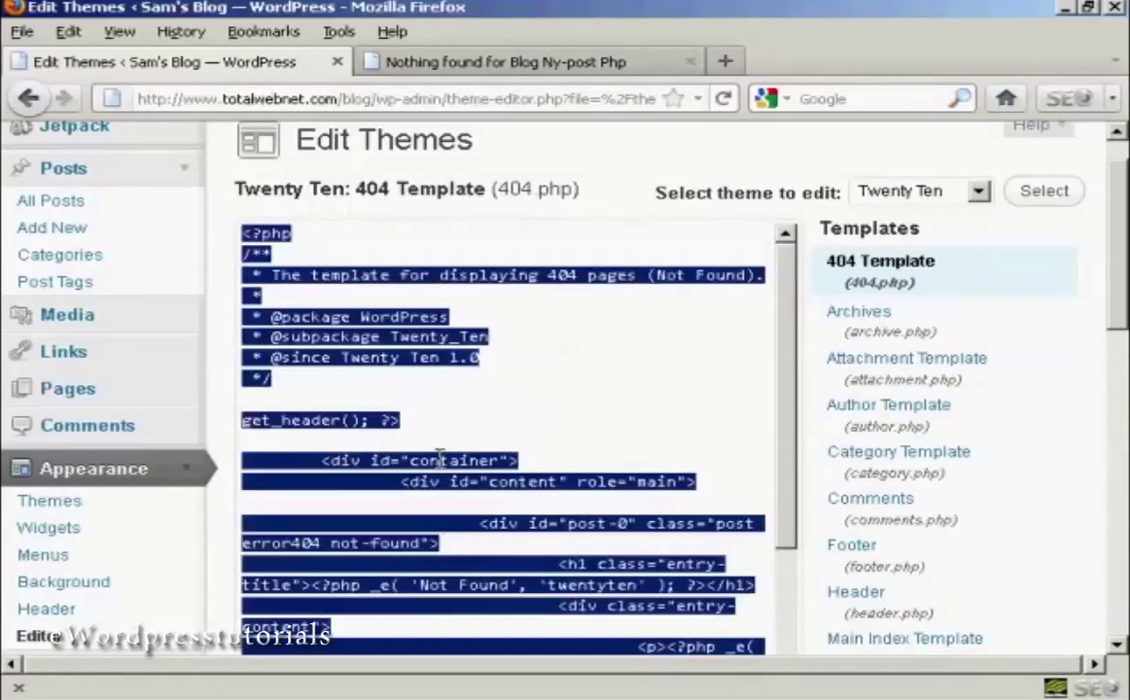
pyautogui.rightClick(426, 361)
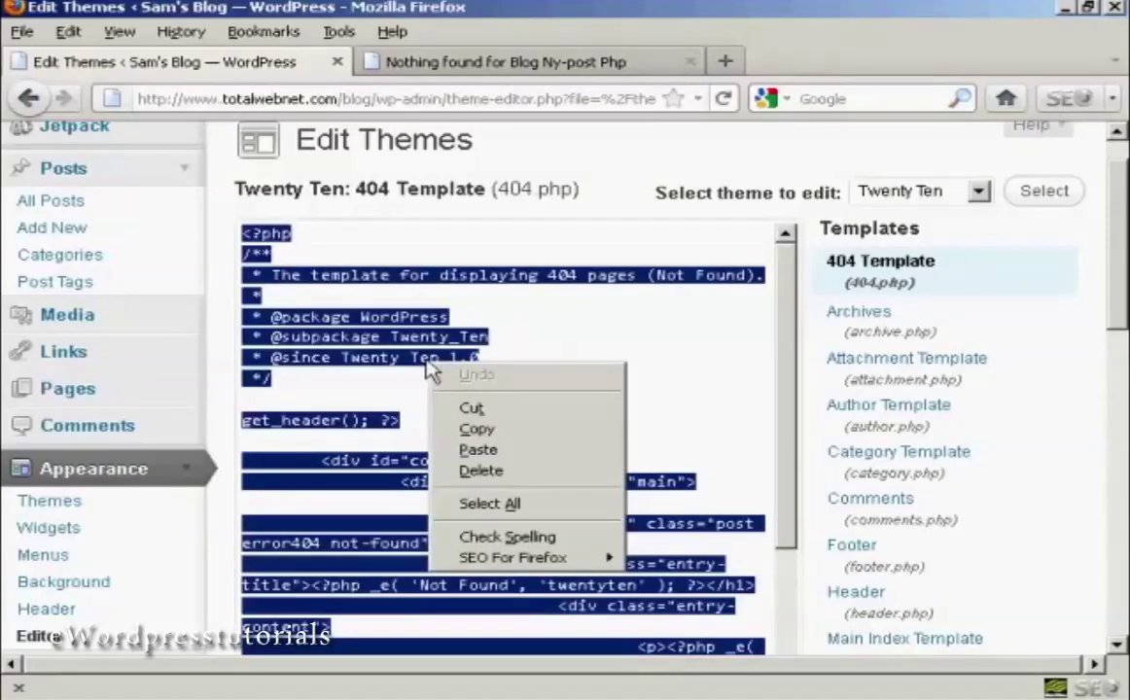
pyautogui.click(478, 430)
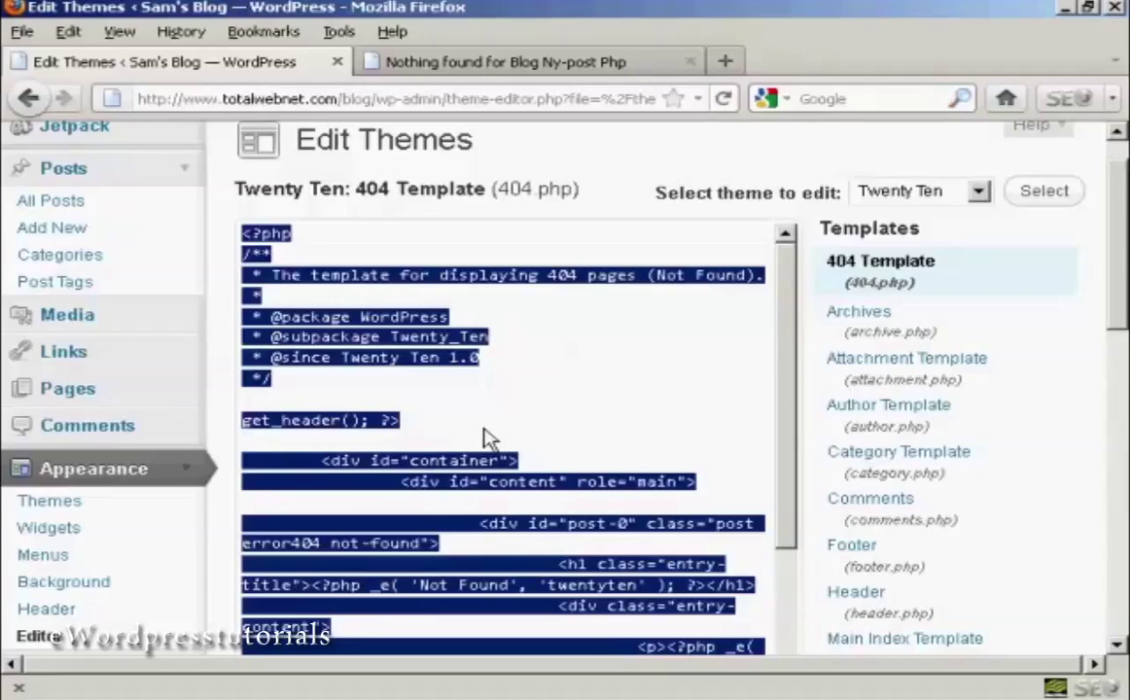
# Step: Compare the blog's Not Found page with the 404 template's apology message in the editor
pyautogui.click(565, 375)
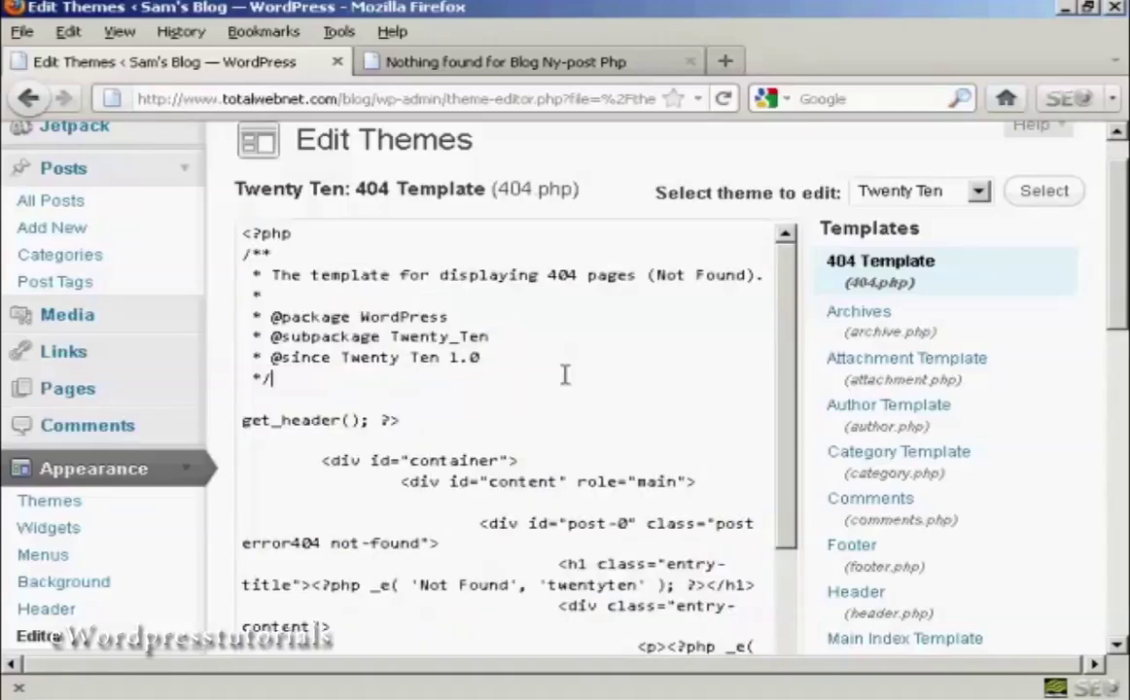
pyautogui.moveTo(790, 329); pyautogui.dragTo(790, 423)
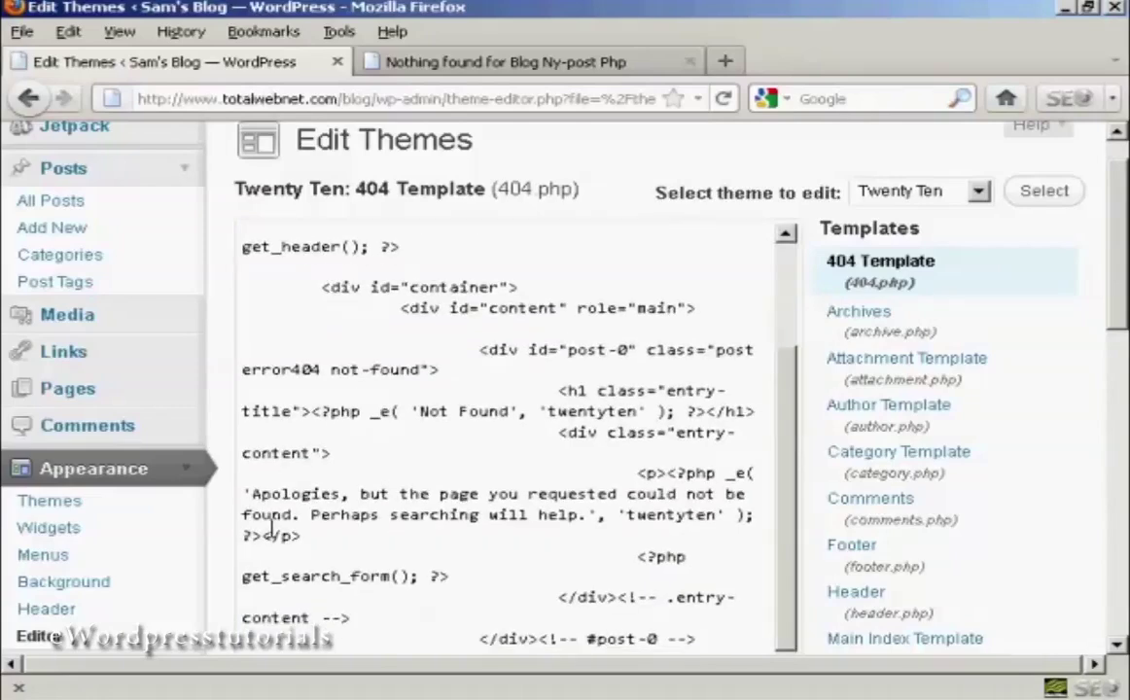
pyautogui.click(578, 64)
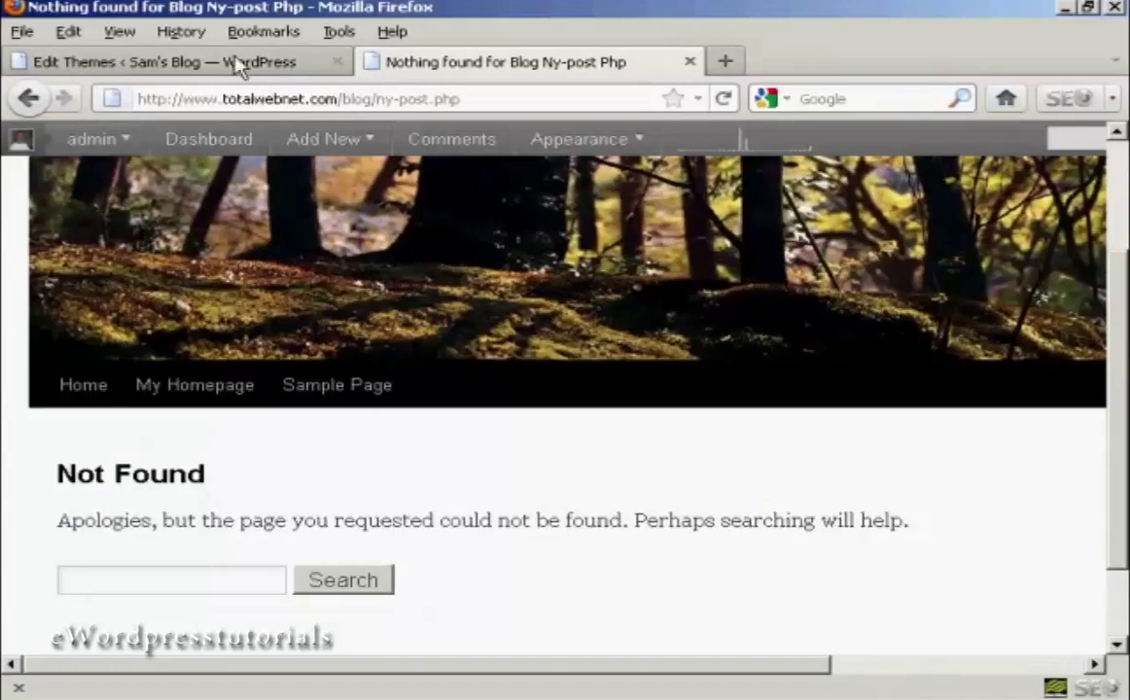
pyautogui.click(277, 64)
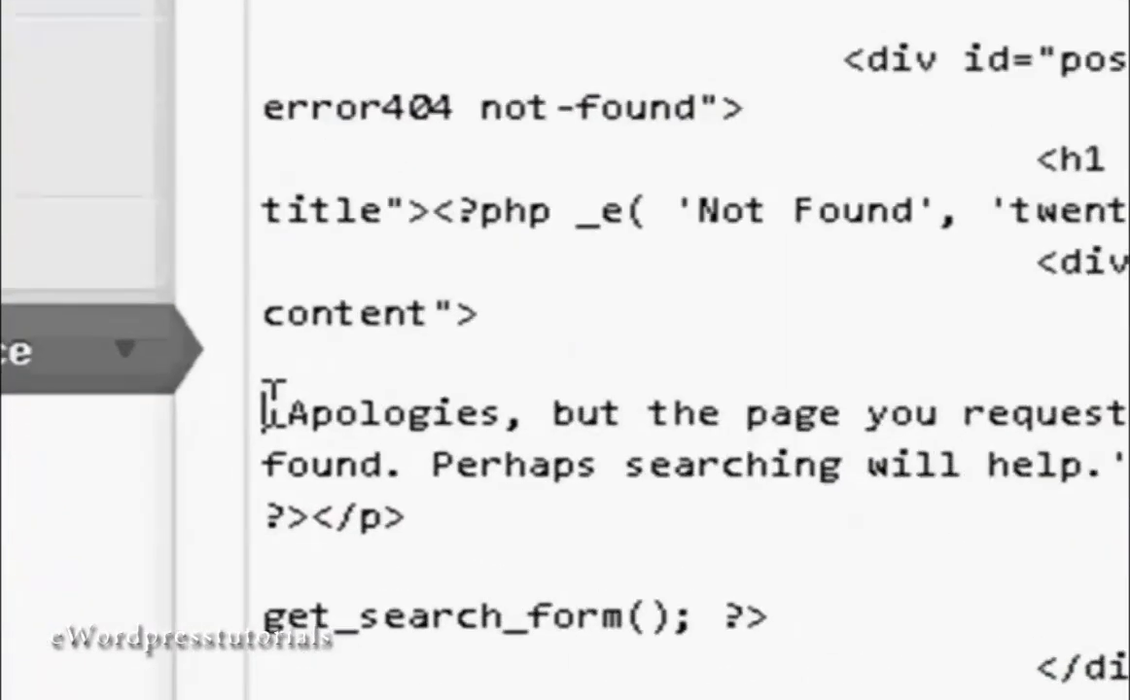
pyautogui.moveTo(241, 493); pyautogui.dragTo(247, 490)
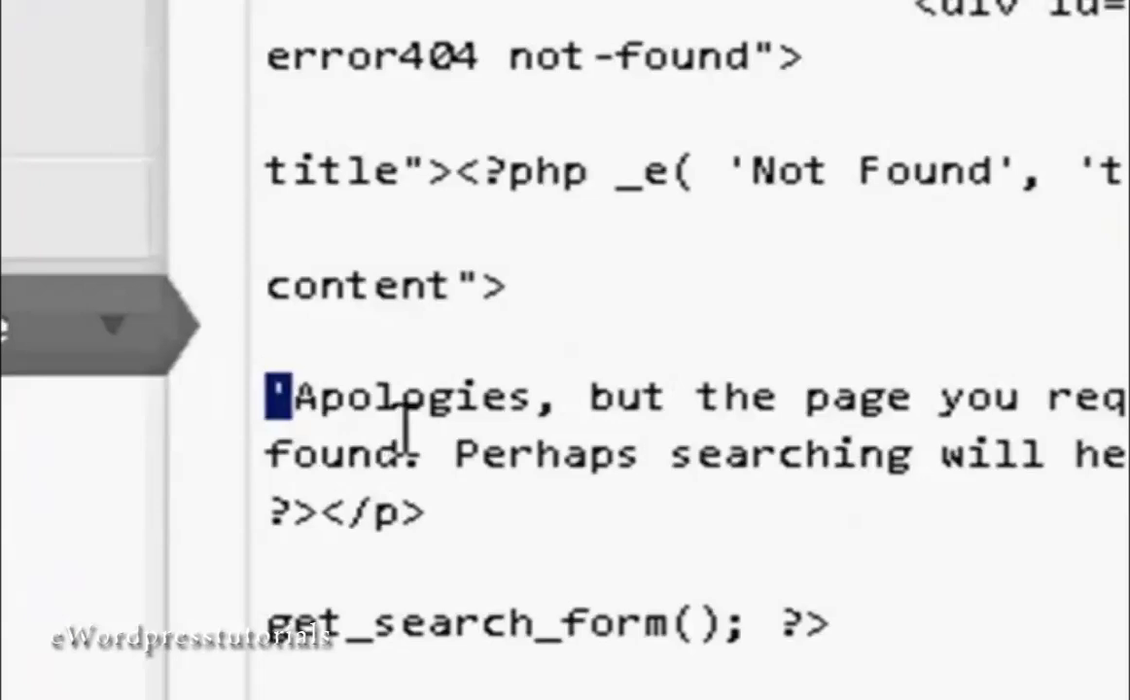
pyautogui.click(491, 382)
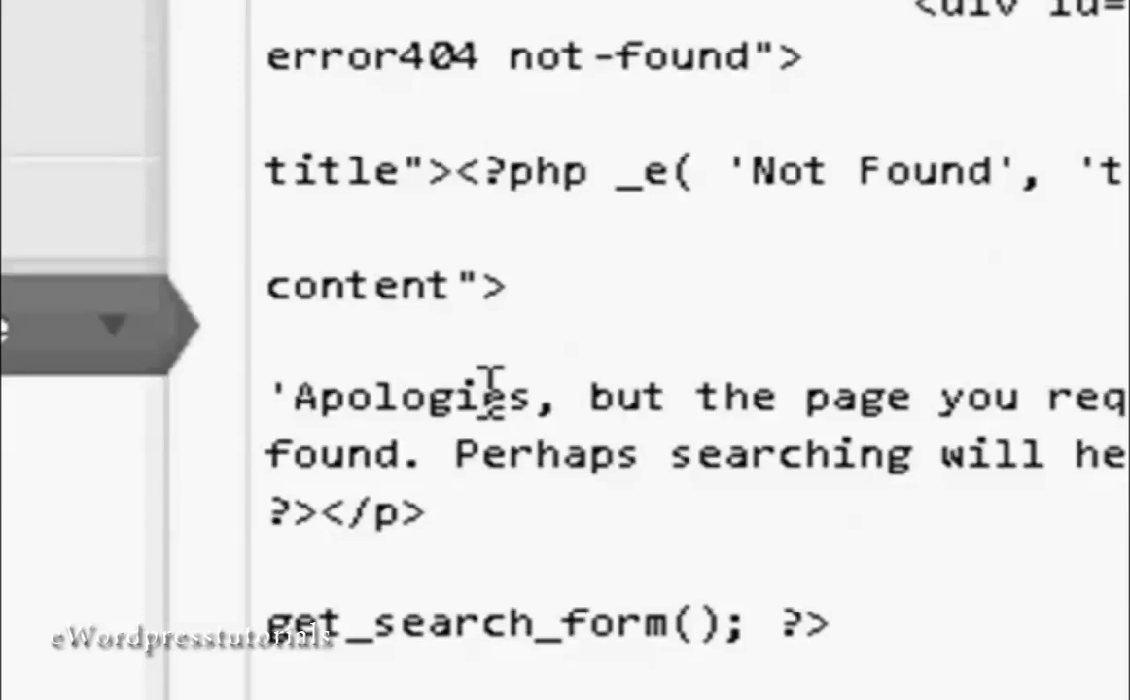
pyautogui.click(487, 394)
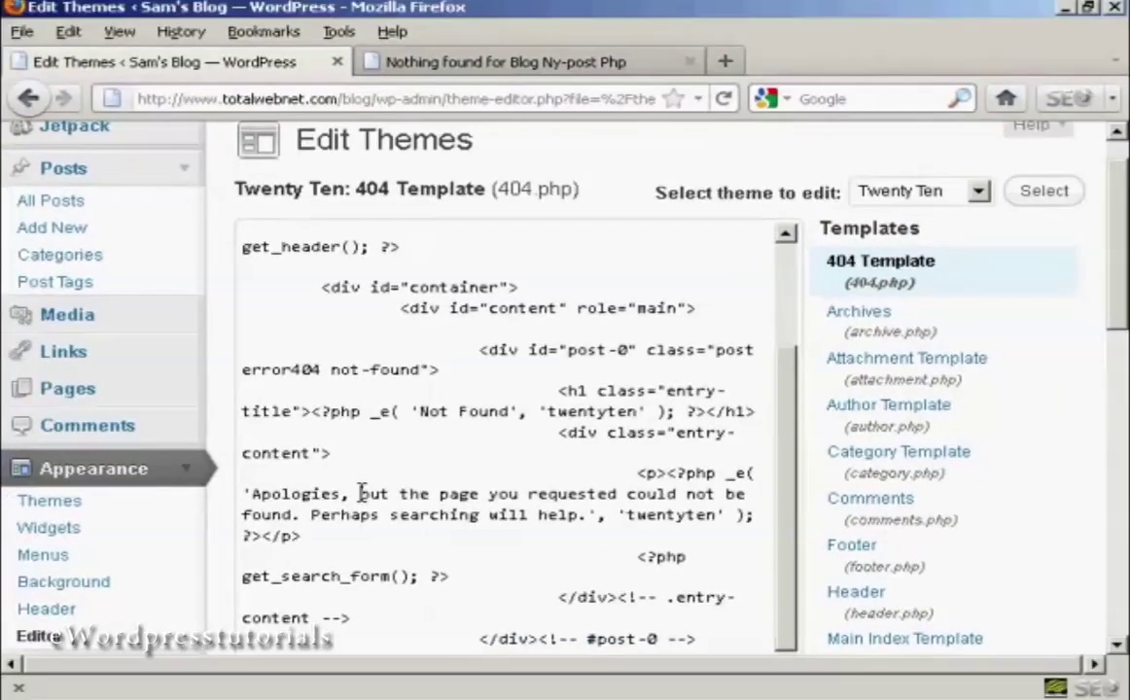
pyautogui.moveTo(366, 491)
pyautogui.mouseDown()
pyautogui.moveTo(510, 492)
pyautogui.moveTo(516, 503)
pyautogui.moveTo(749, 494)
pyautogui.mouseUp()
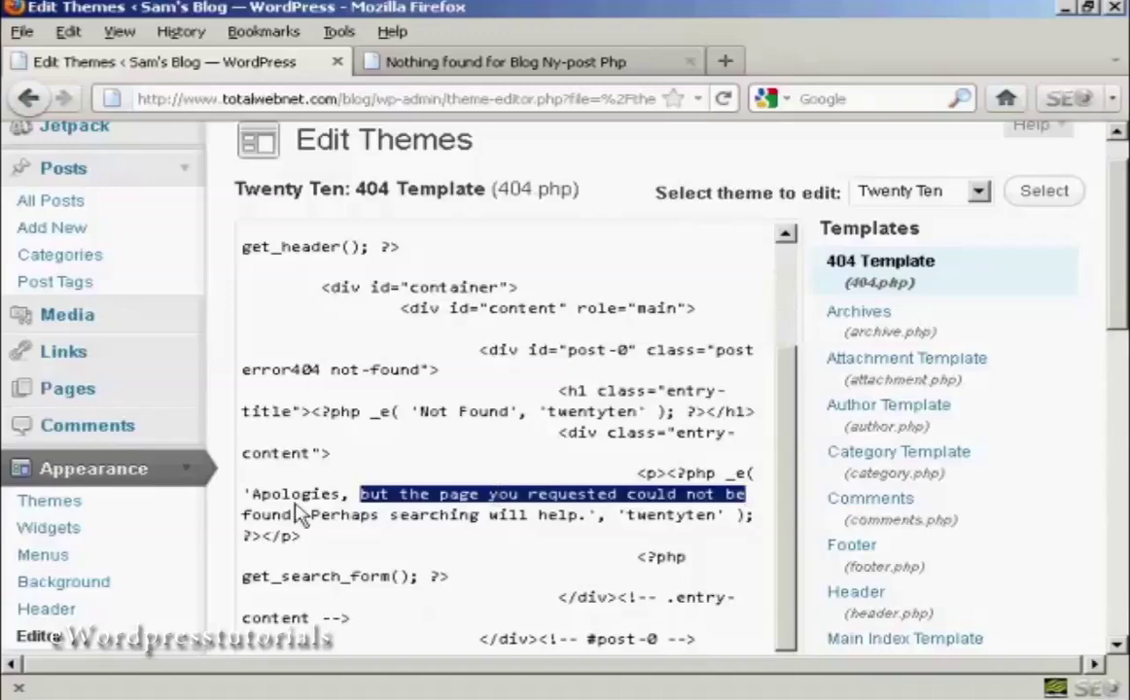
# Step: Replace 'Apologies, but the page you requested could not be found.' with 'Sorry, we could not find that page.'
pyautogui.moveTo(251, 494)
pyautogui.mouseDown()
pyautogui.moveTo(292, 493)
pyautogui.moveTo(304, 512)
pyautogui.mouseUp()
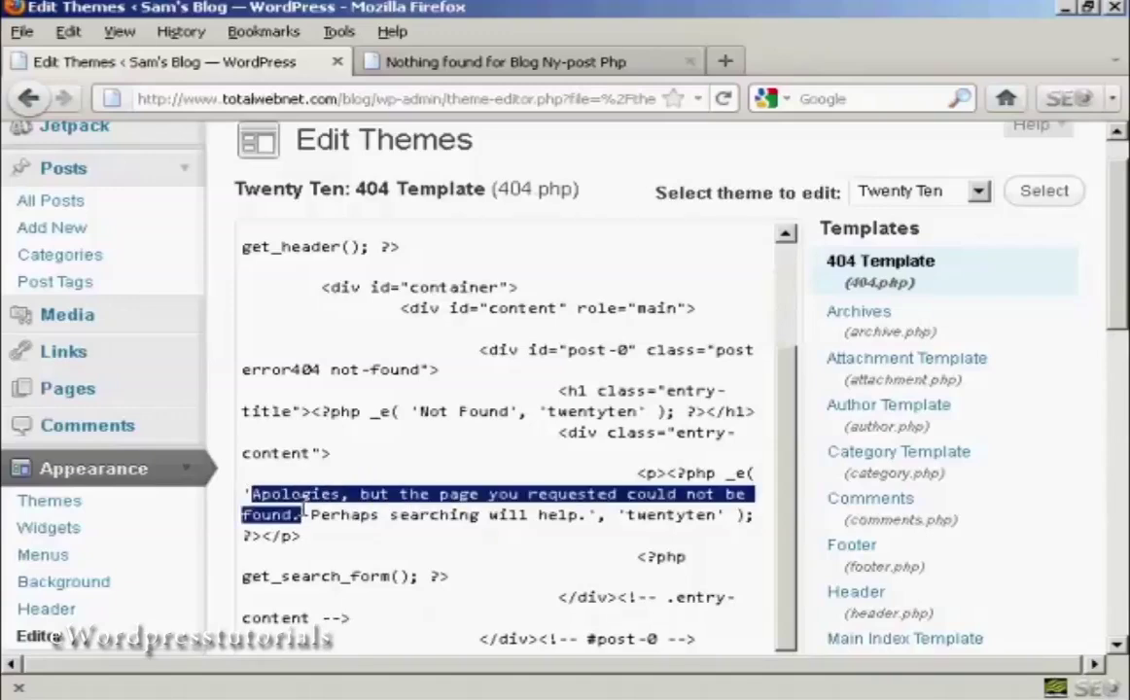
pyautogui.press('Delete')
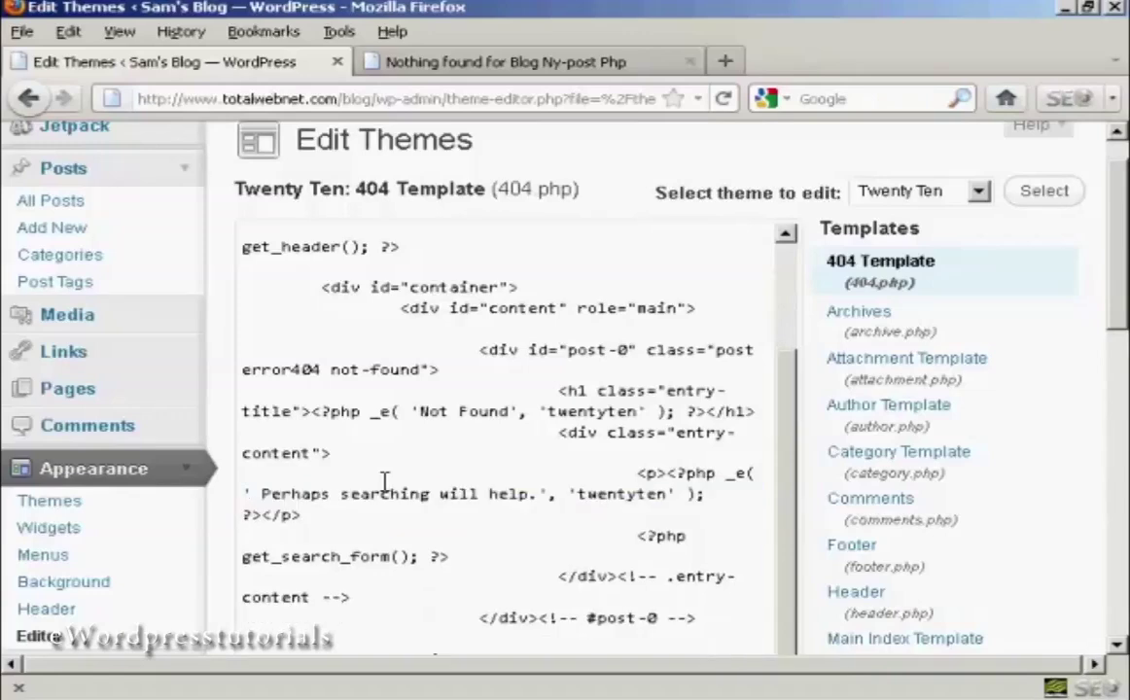
pyautogui.write('Sorry')
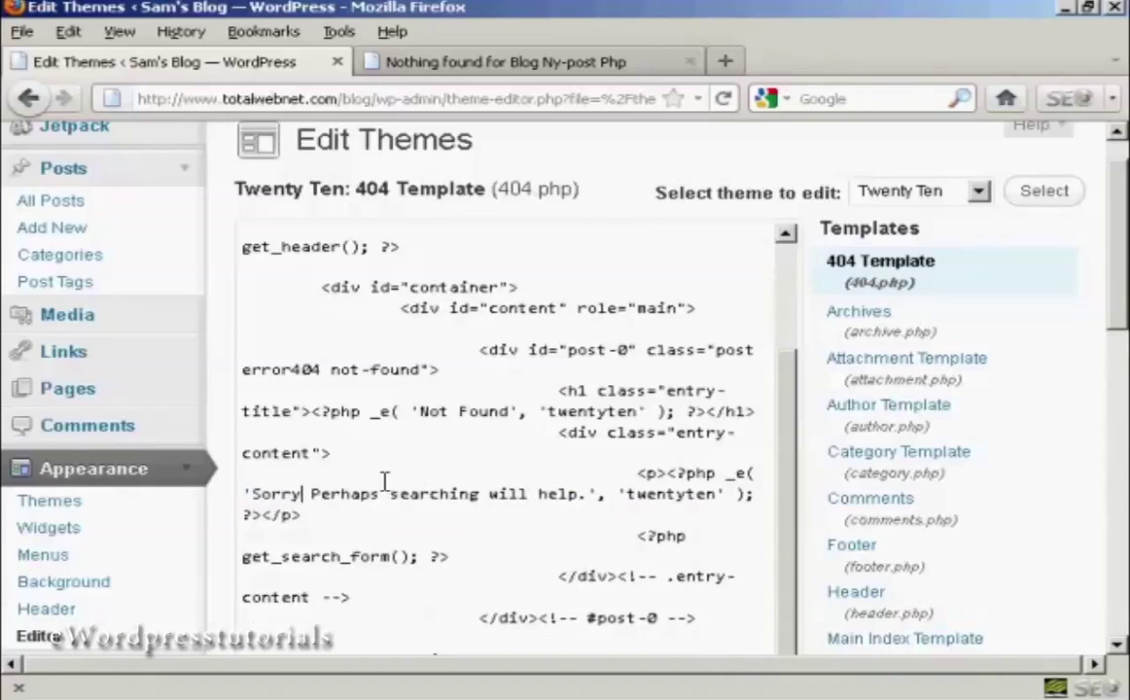
pyautogui.write(', we ')
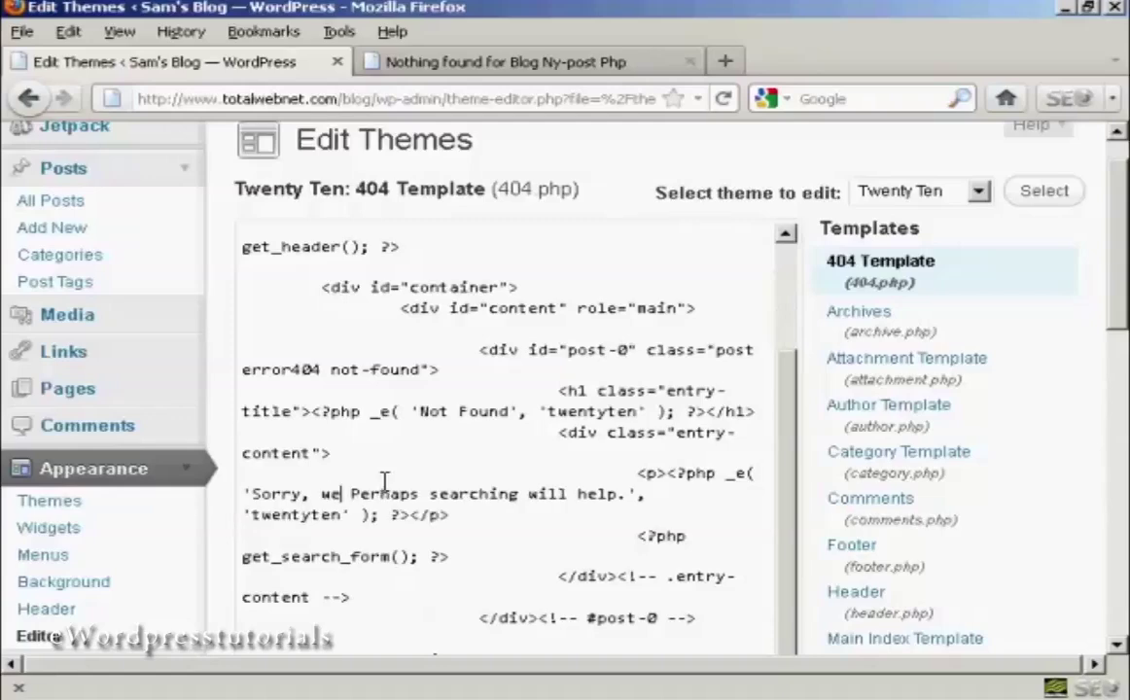
pyautogui.write('could not')
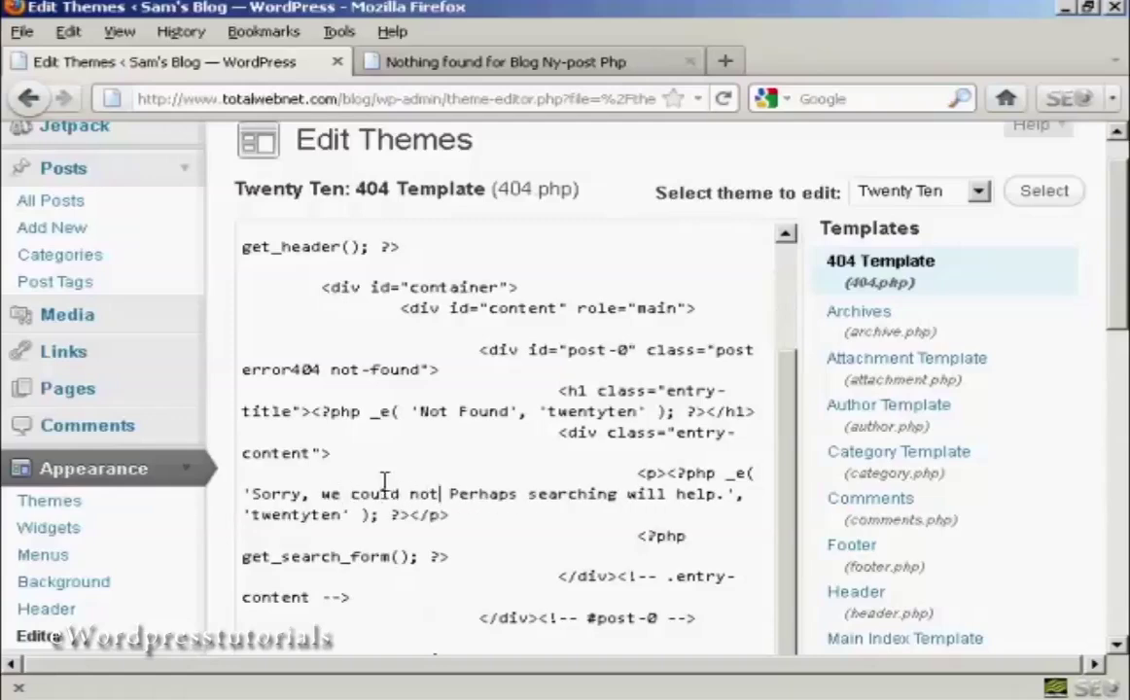
pyautogui.write(' find')
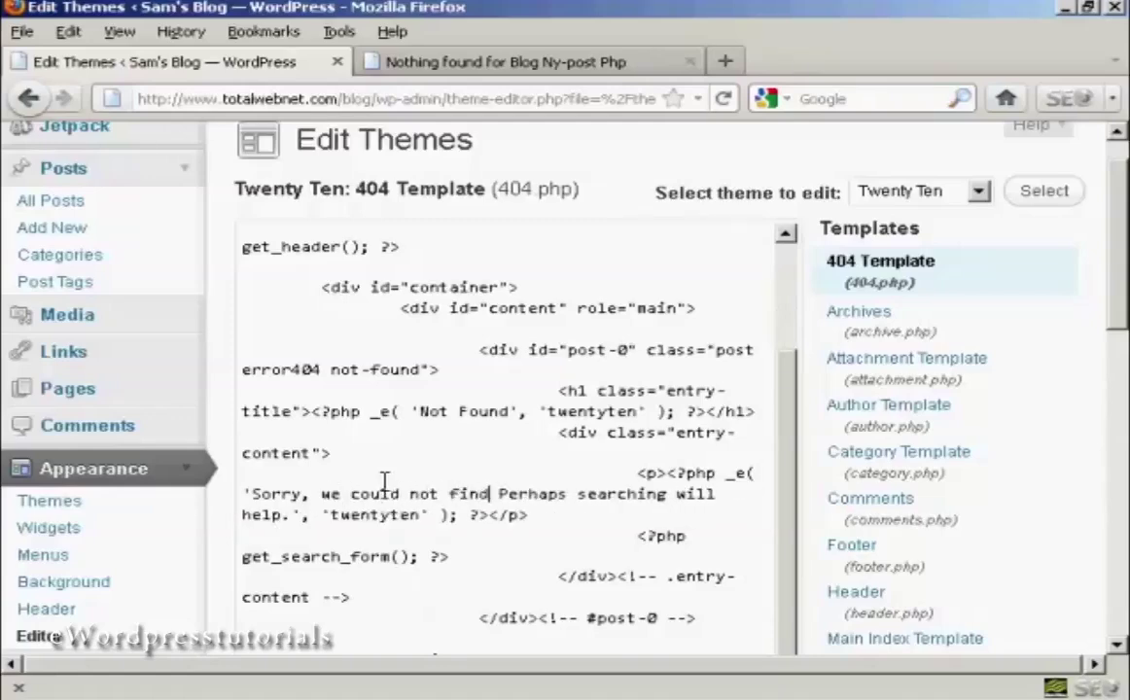
pyautogui.write(' that ')
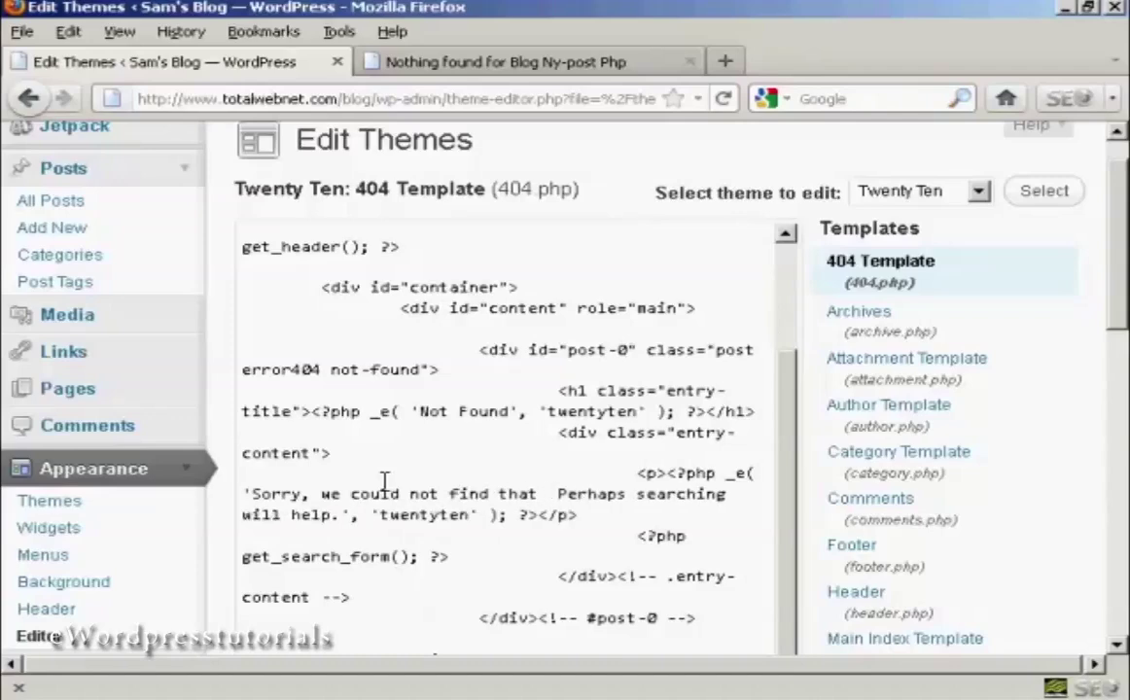
pyautogui.write('page')
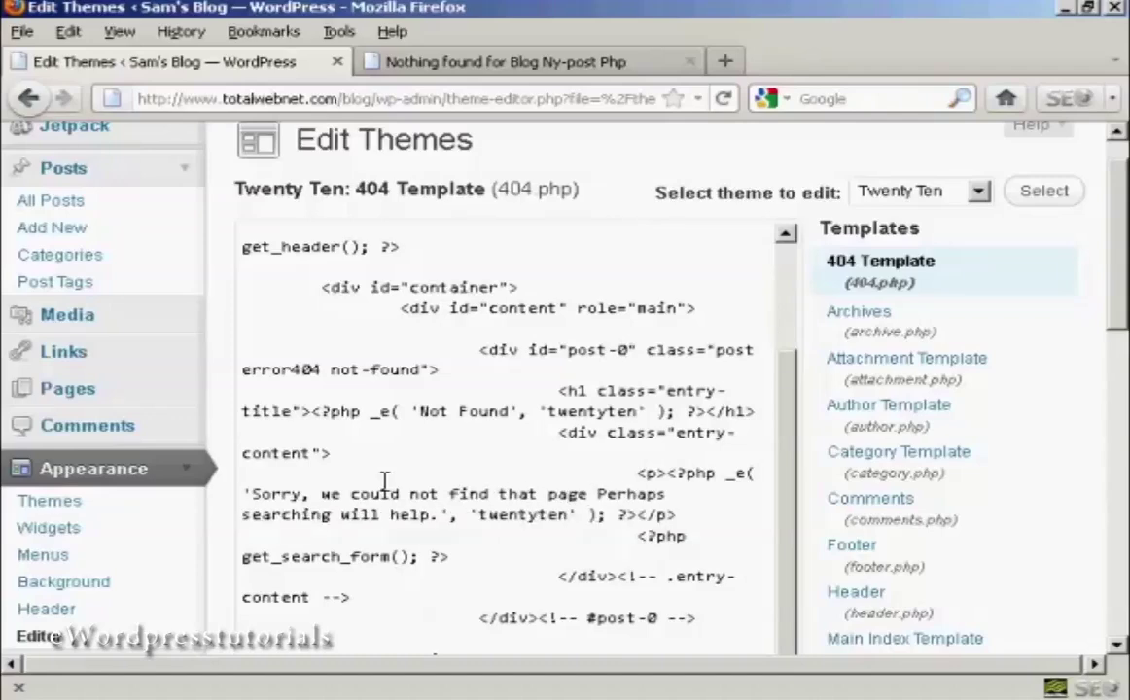
pyautogui.write('.')
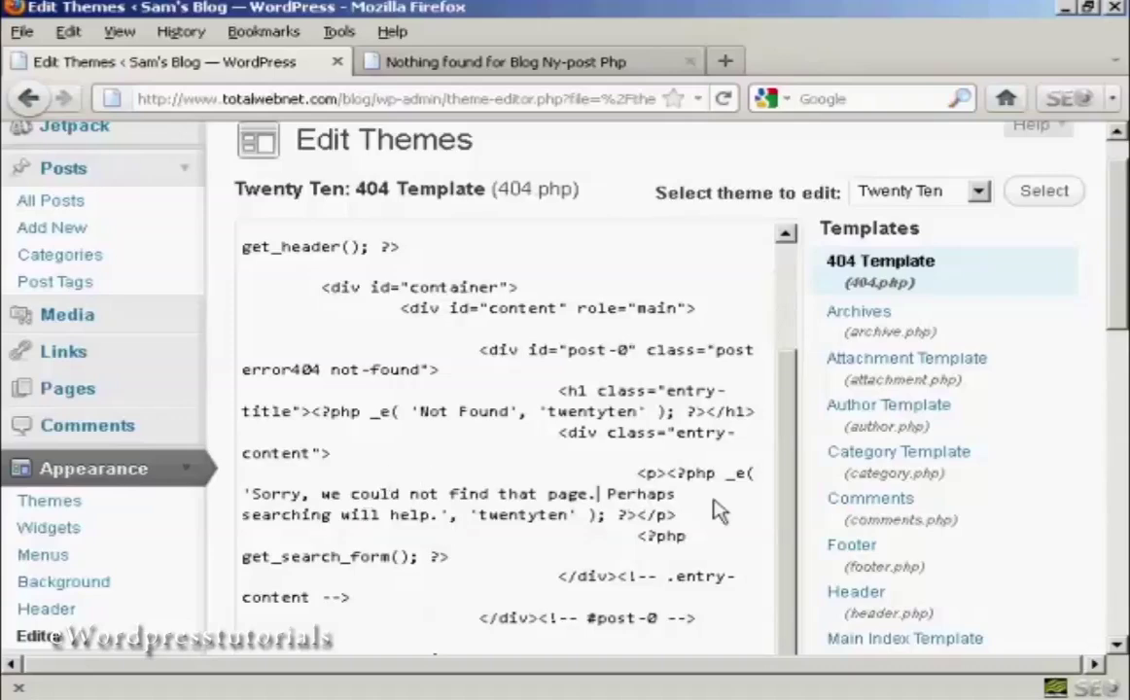
# Step: Save the edited 404 template with Update File and return to the Not Found page
pyautogui.scroll(-6, 1055, 372)
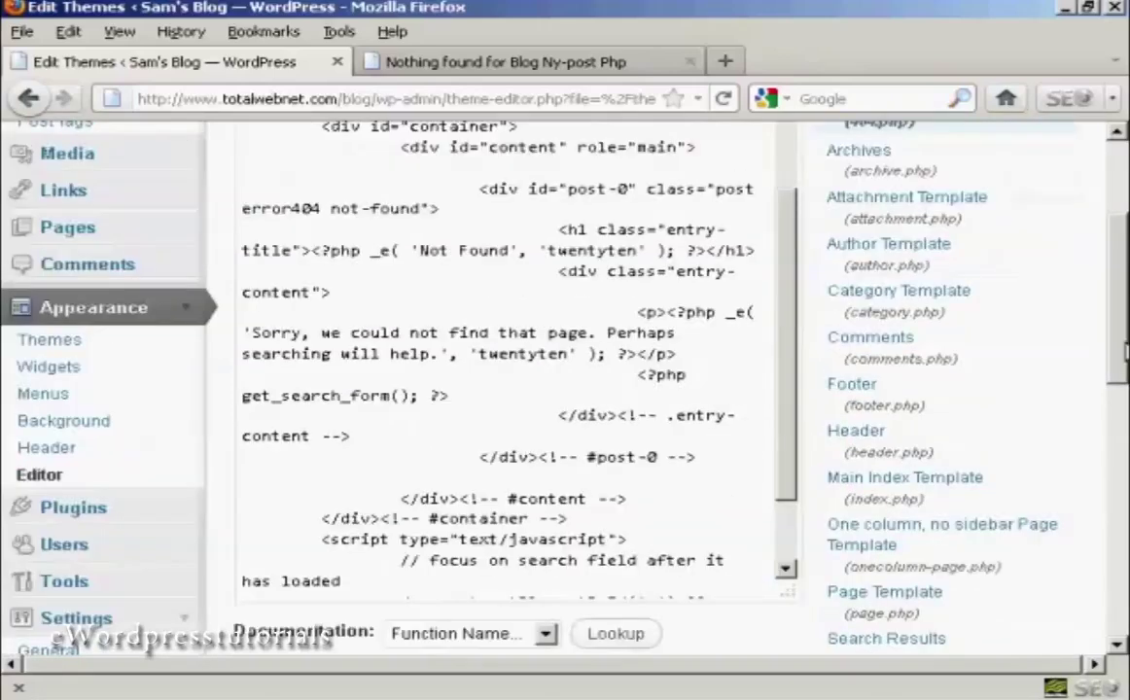
pyautogui.scroll(-3, 564, 389)
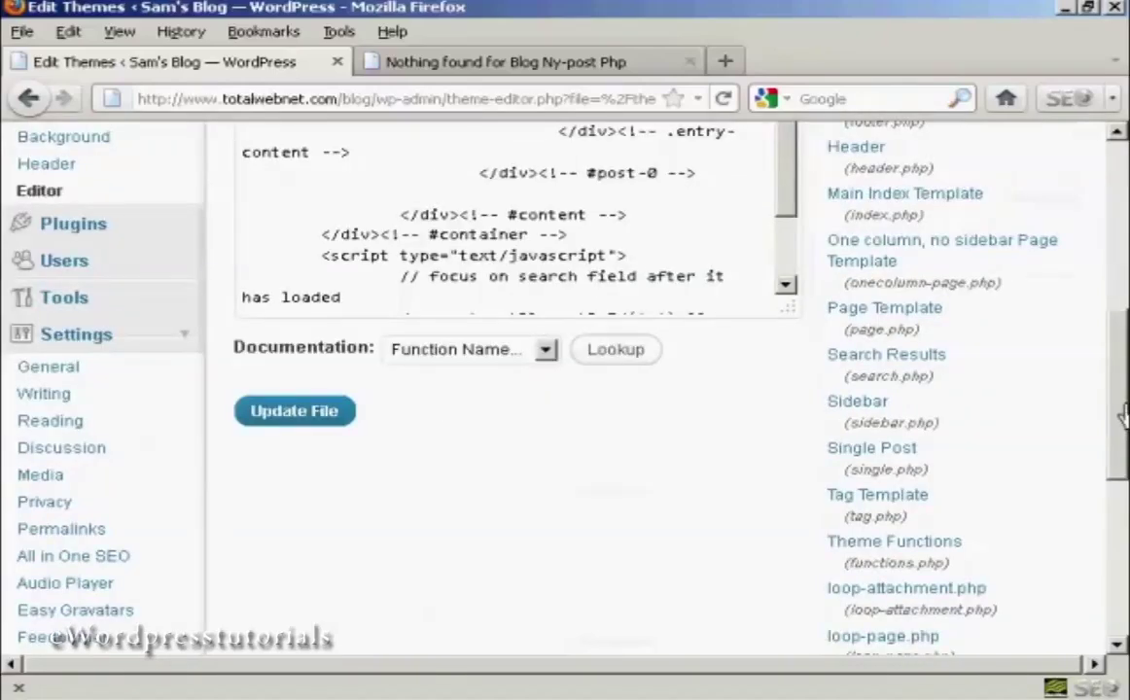
pyautogui.click(294, 413)
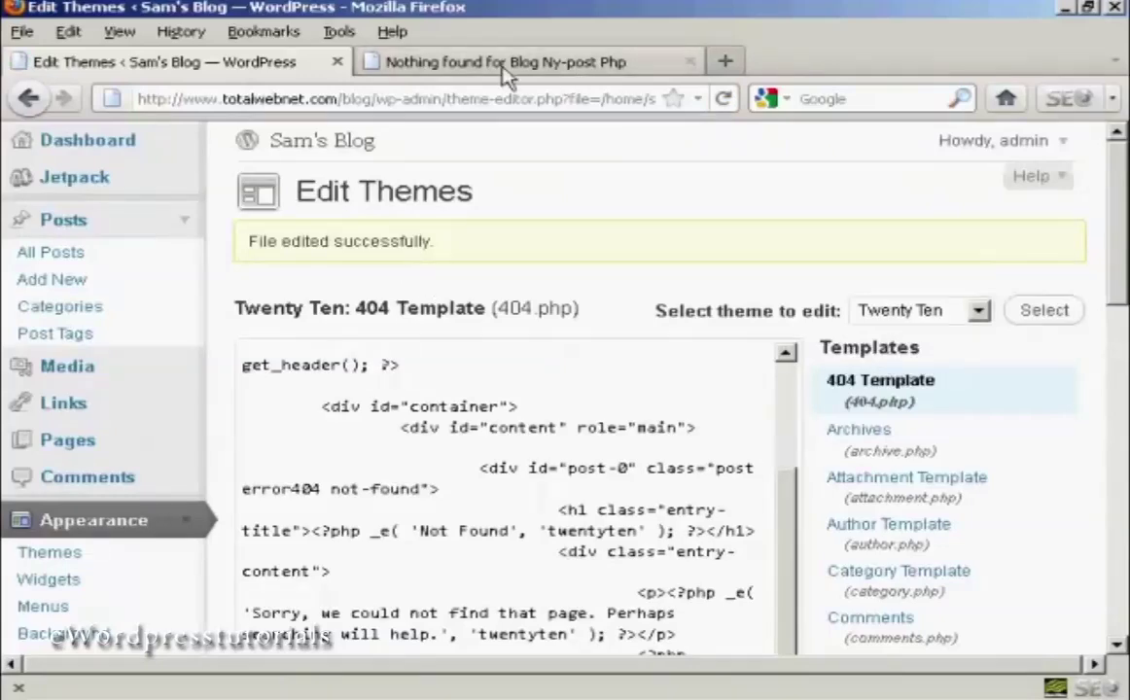
pyautogui.click(611, 66)
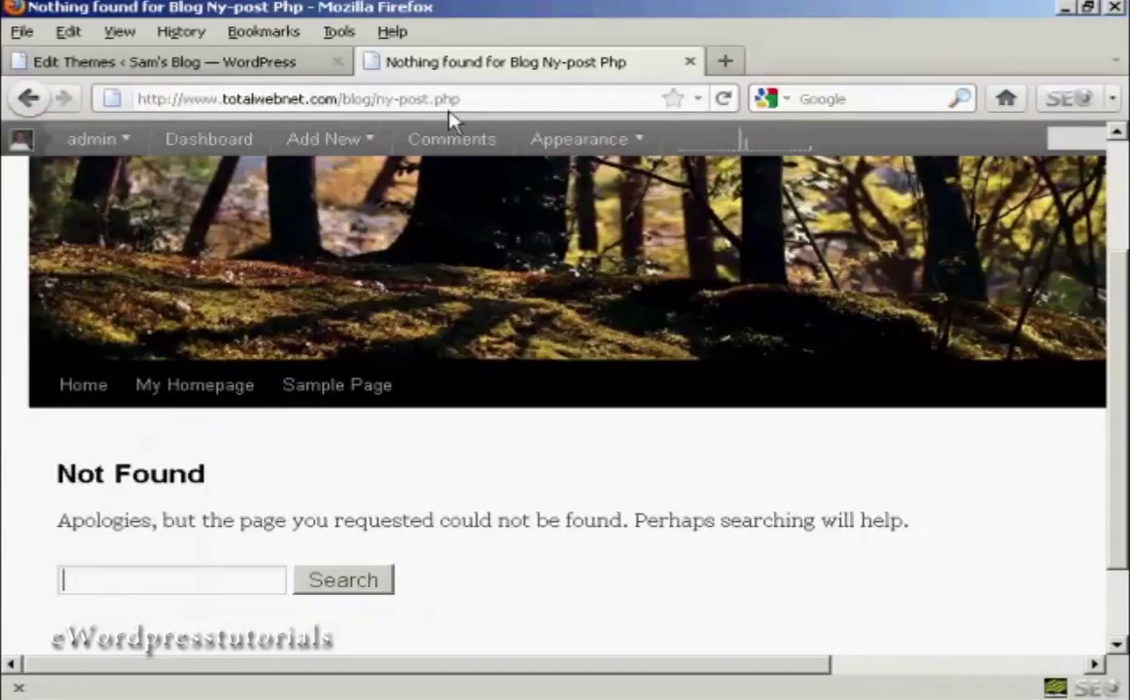
# Step: Reload the Not Found page to confirm the new 'Sorry, we could not find that page' message
pyautogui.click(723, 100)
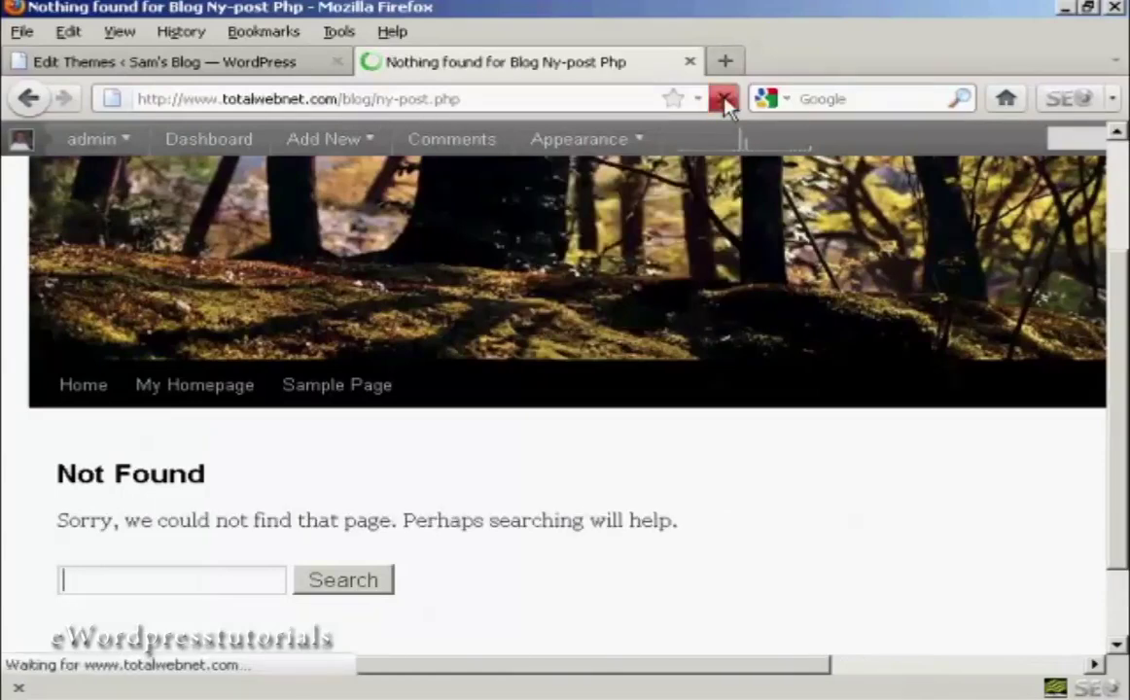